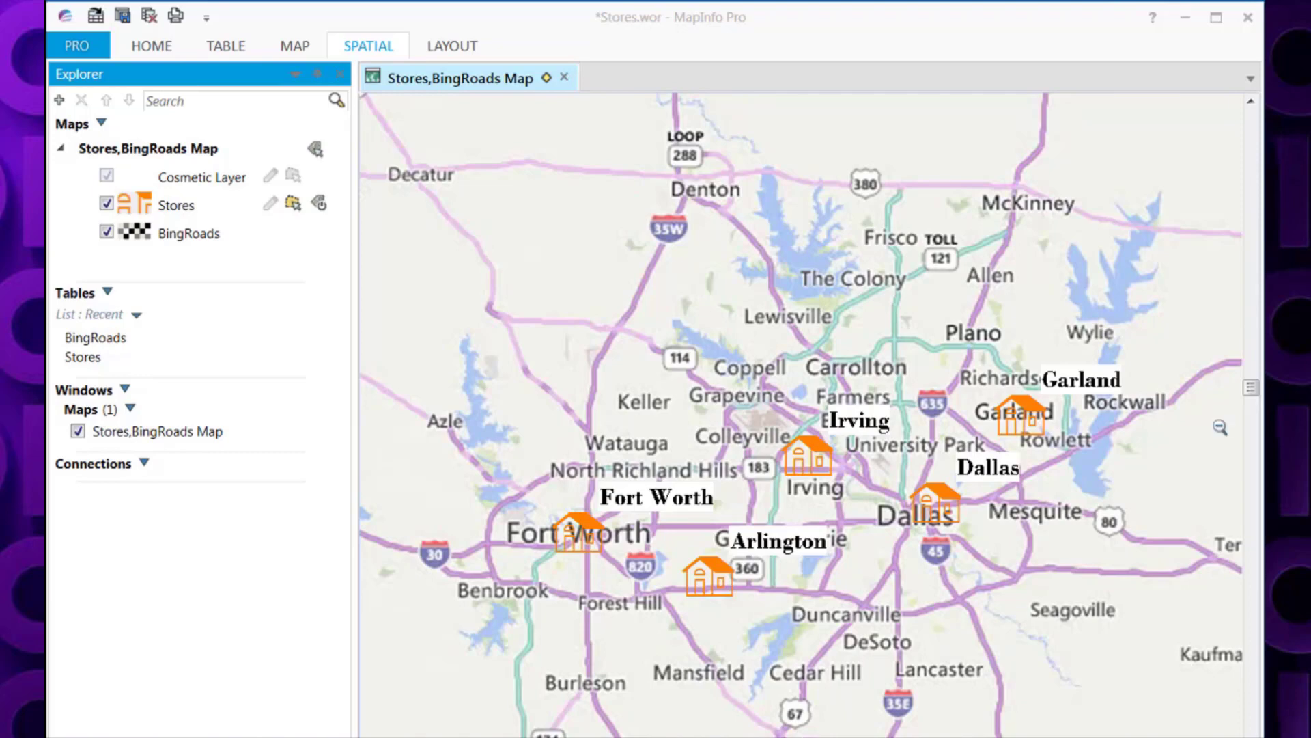
Start the Buffer Table command from the Spatial ribbon's Buffer menu
click(392, 50)
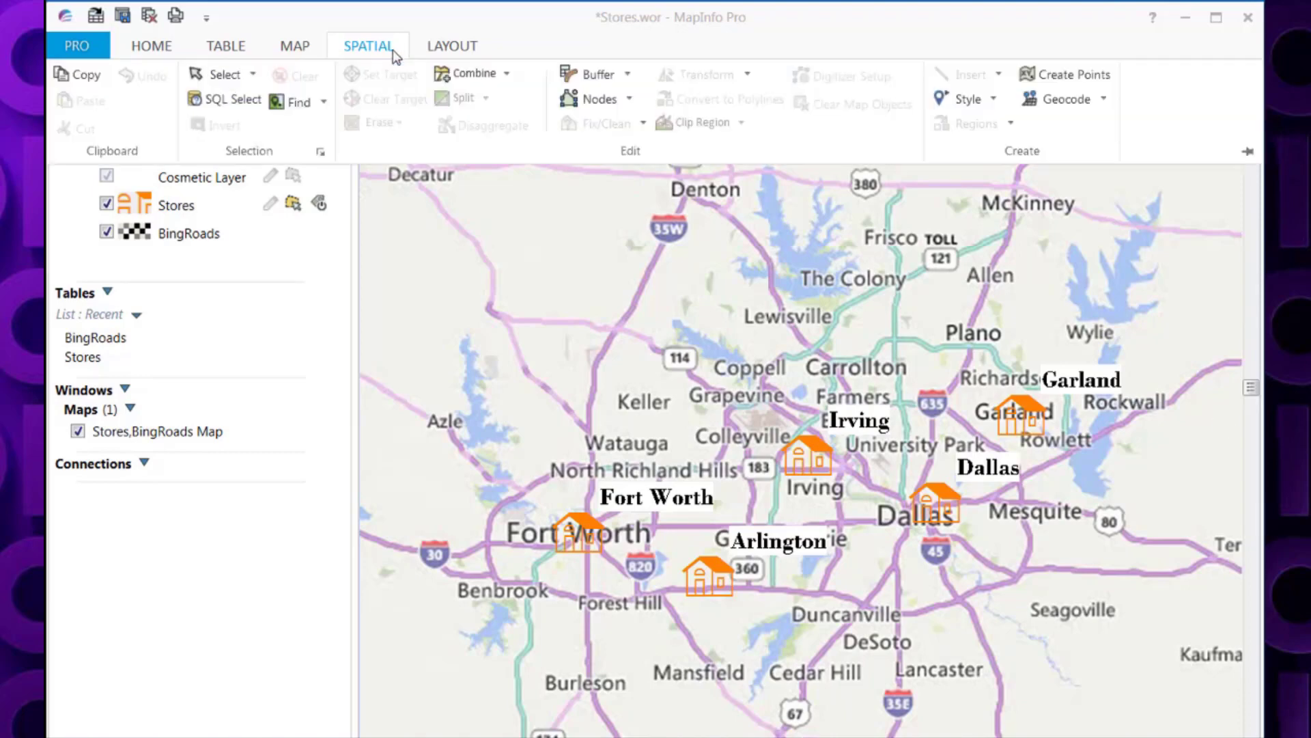
click(628, 75)
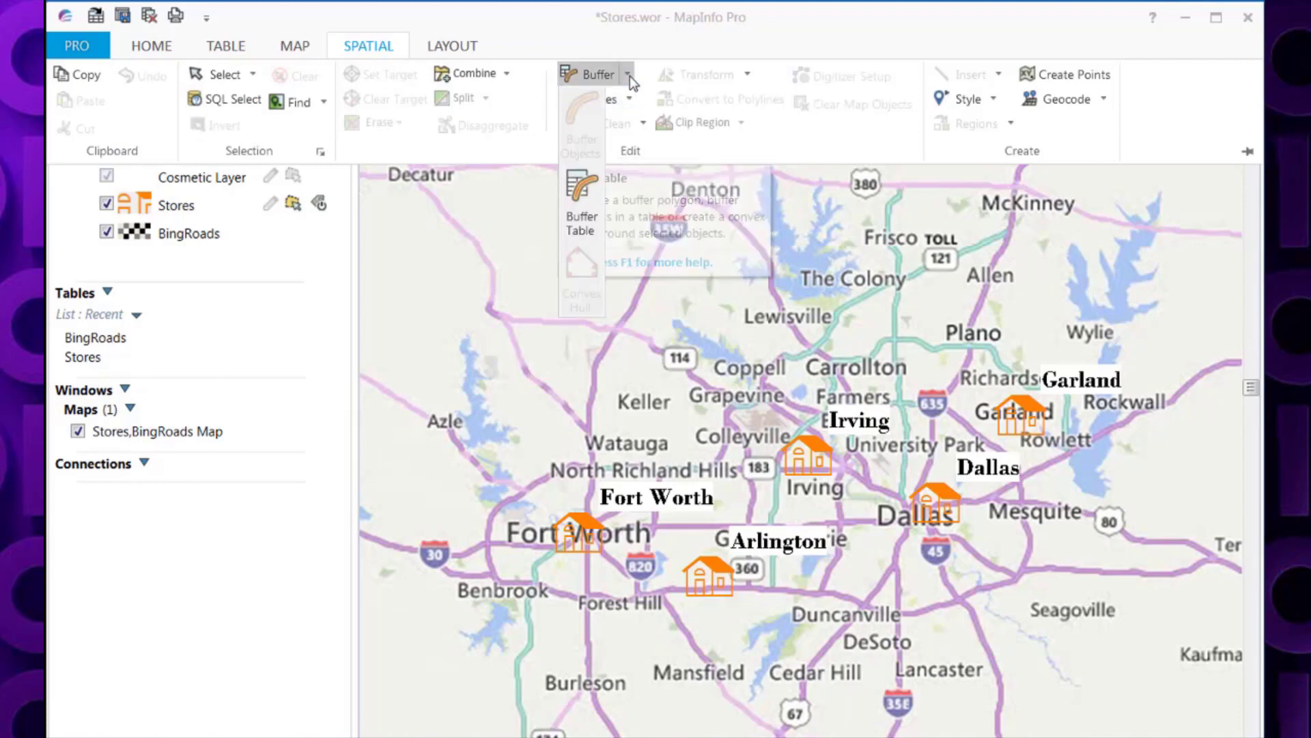
click(585, 198)
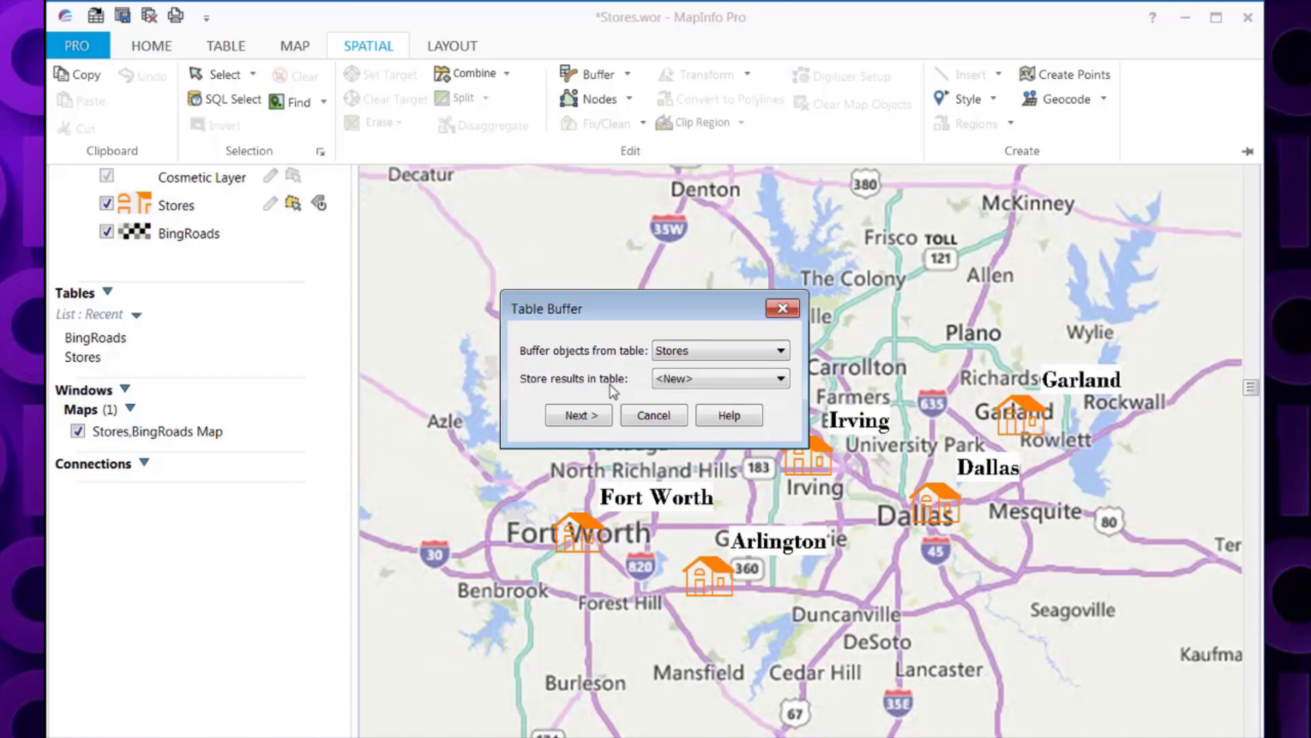
Buffer Stores into a new table added to the current map instead of a new mapper
click(592, 423)
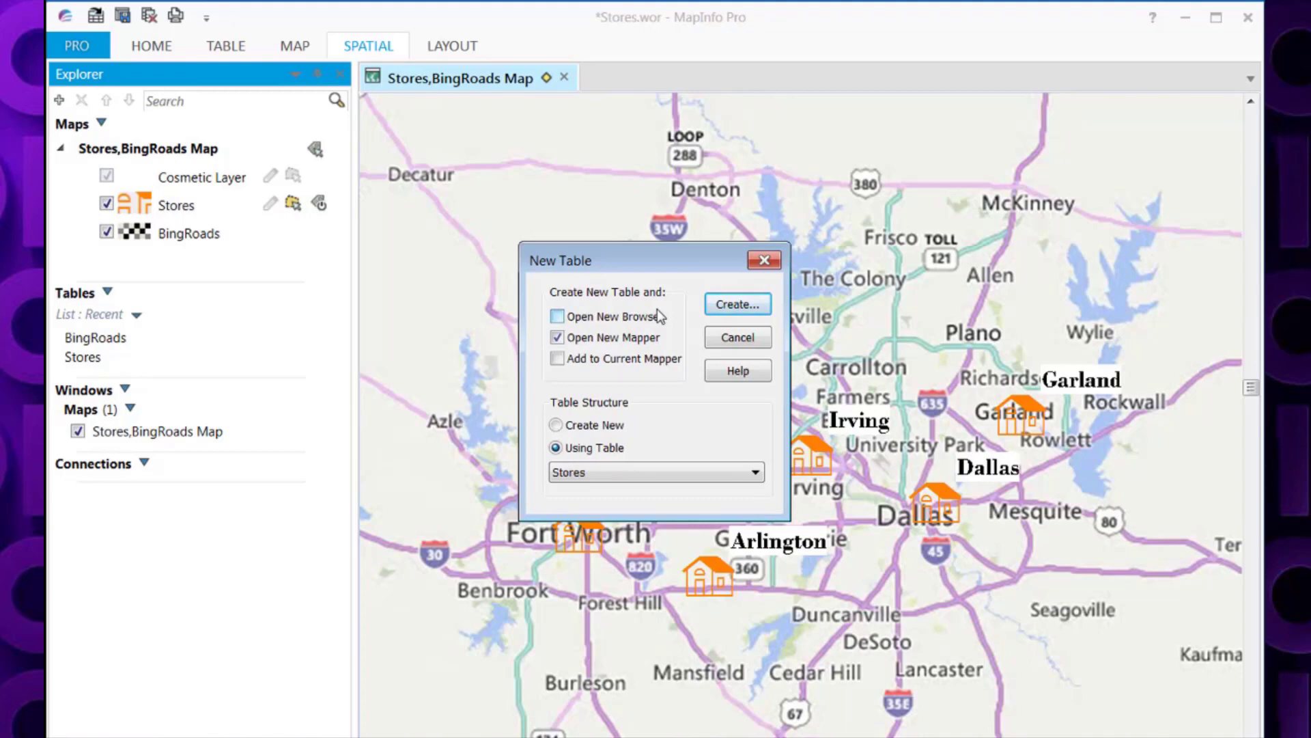
click(557, 338)
click(558, 359)
click(748, 305)
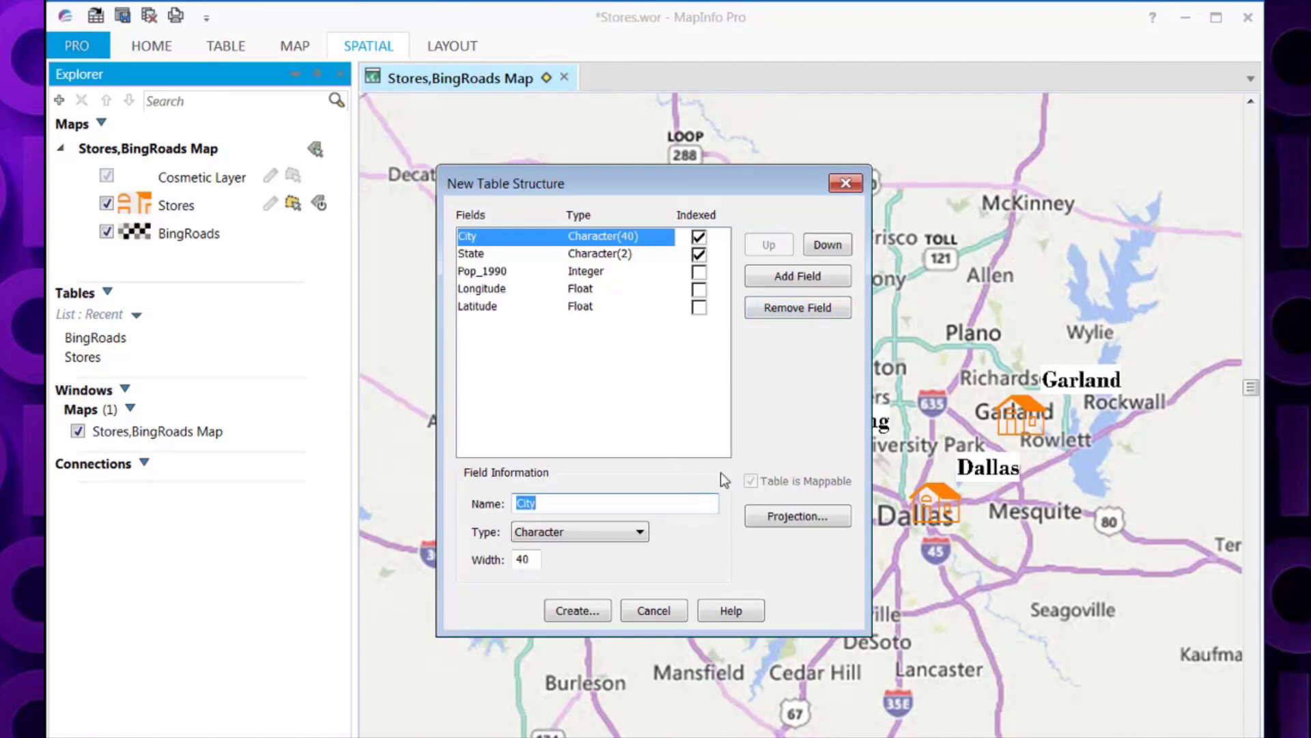
Accept the copied Stores field structure and save the new table as BuffersforStores
click(591, 616)
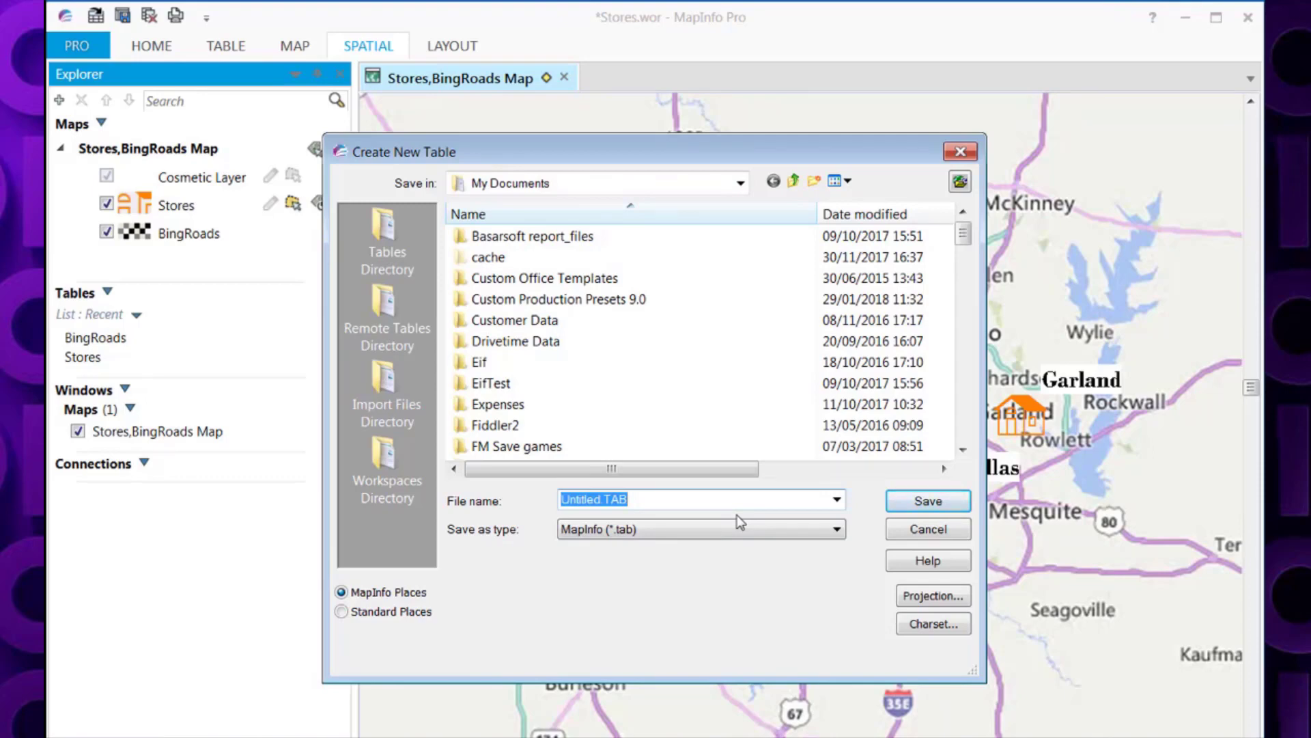
text(Buf)
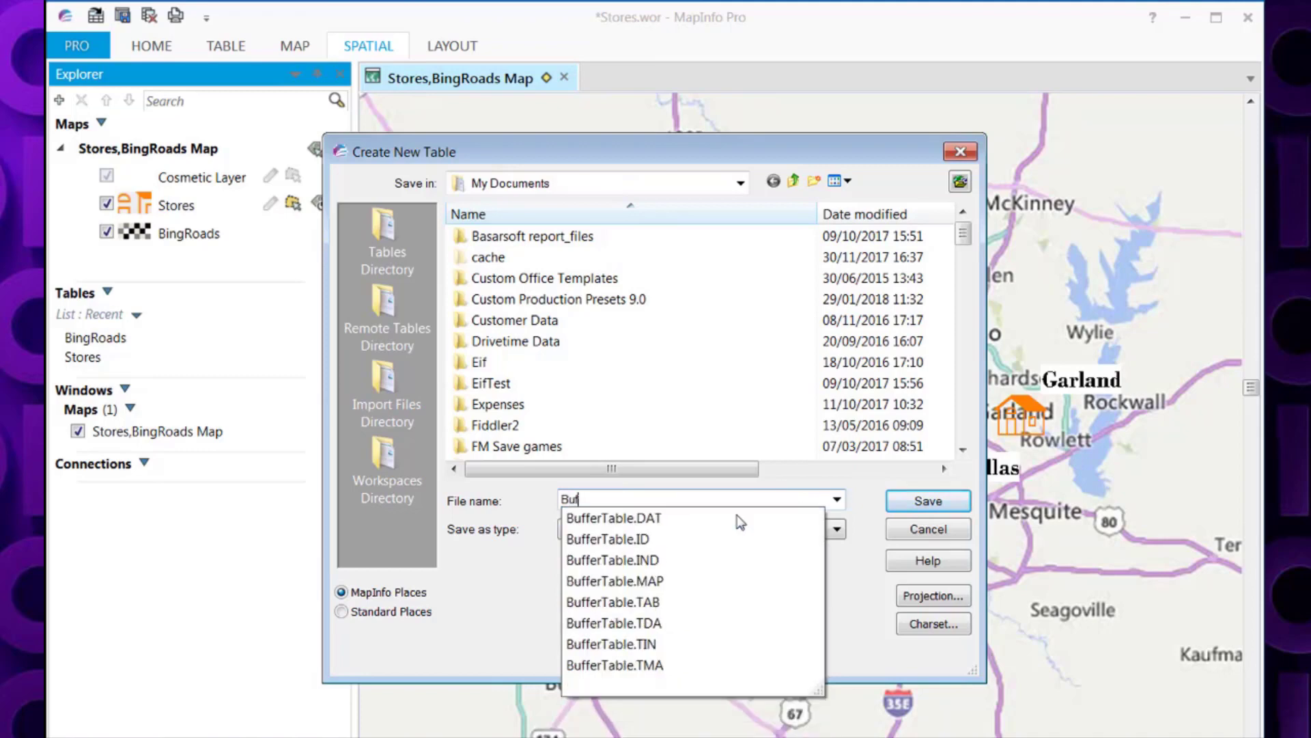
text(fersforS)
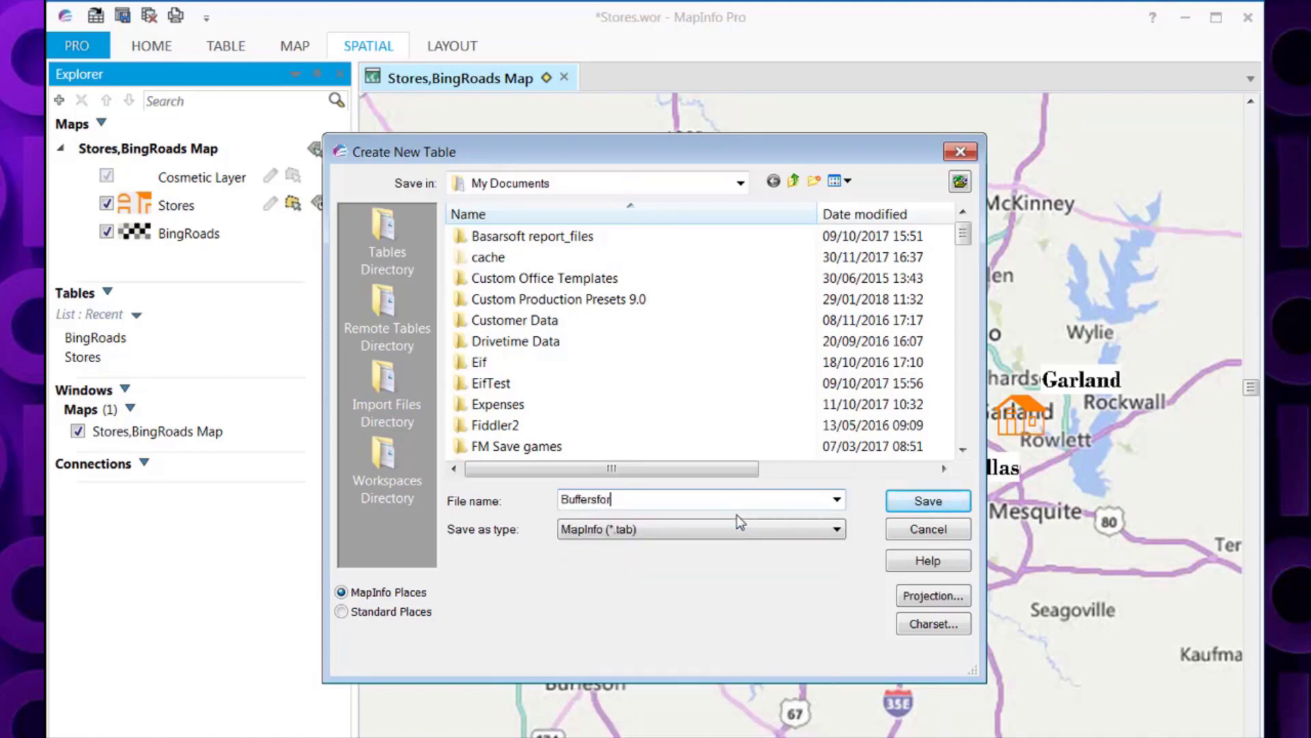
text(tores)
key(Return)
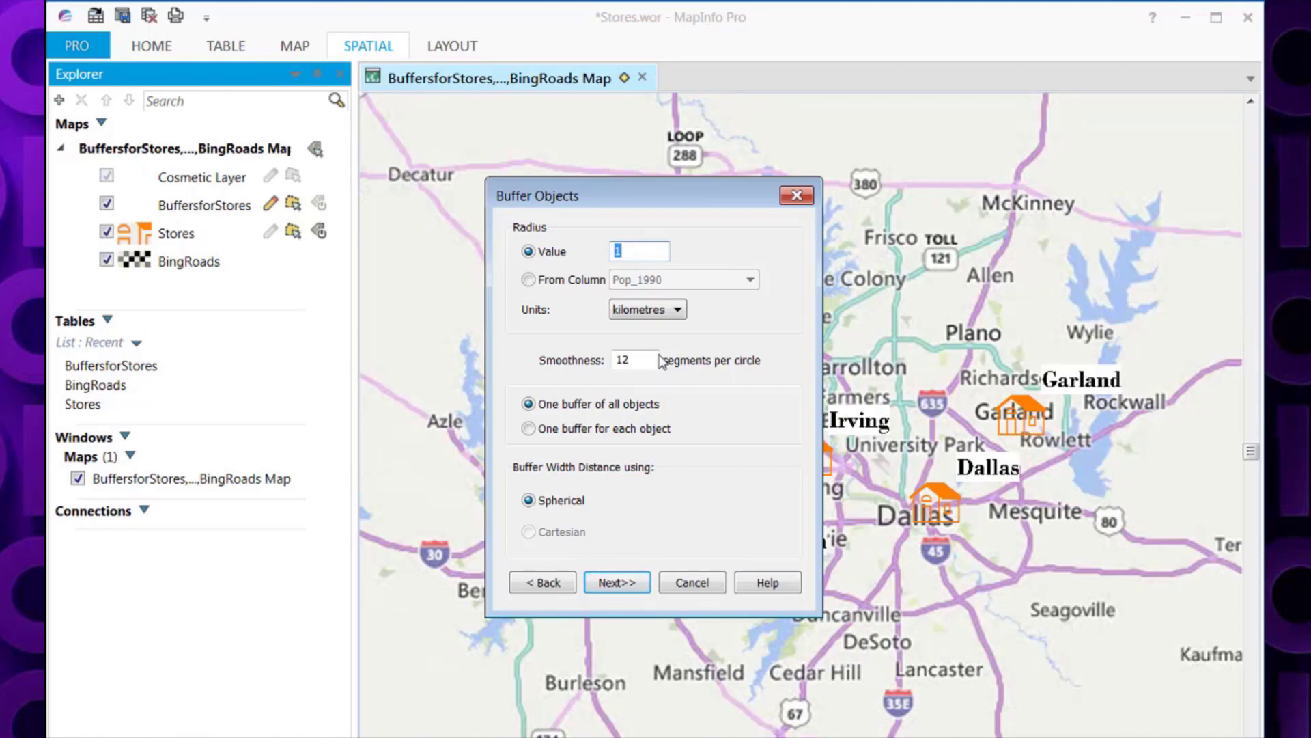
Set a 5-mile buffer radius, smoothness of 30 segments, and one buffer for each store
text(5)
click(678, 313)
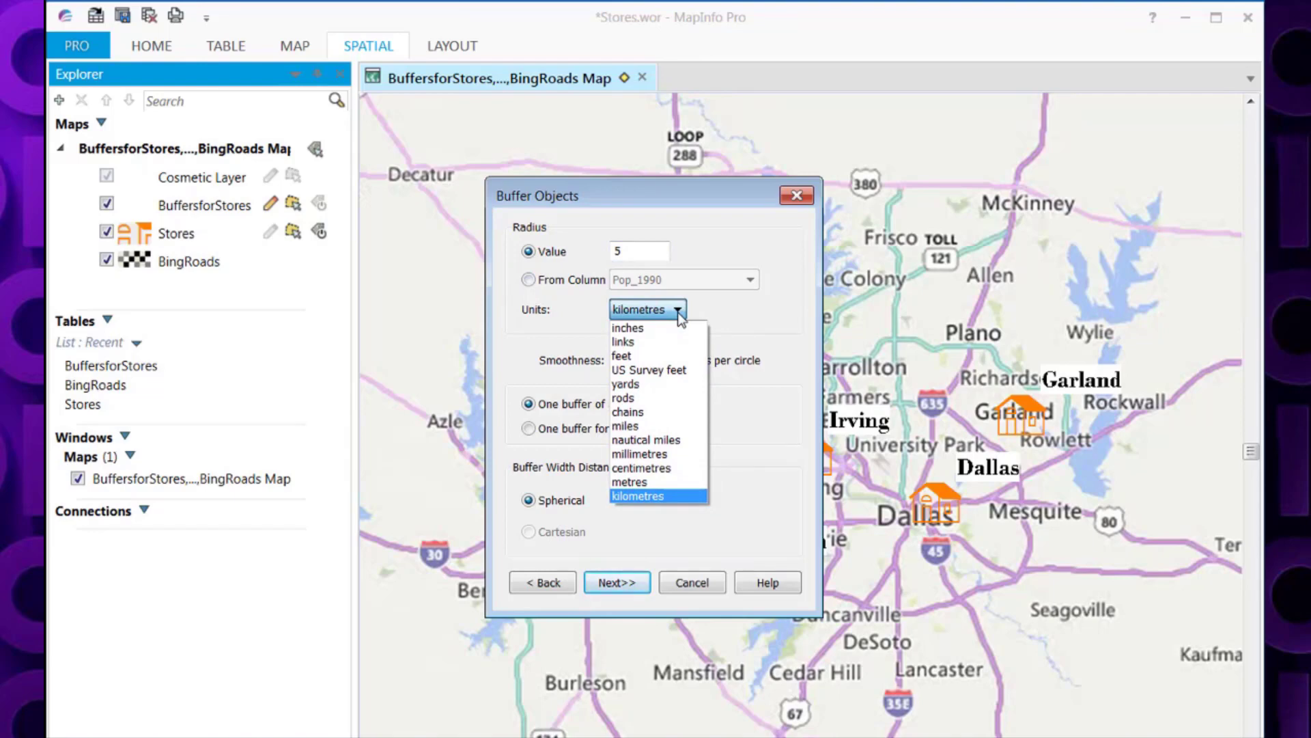
click(647, 426)
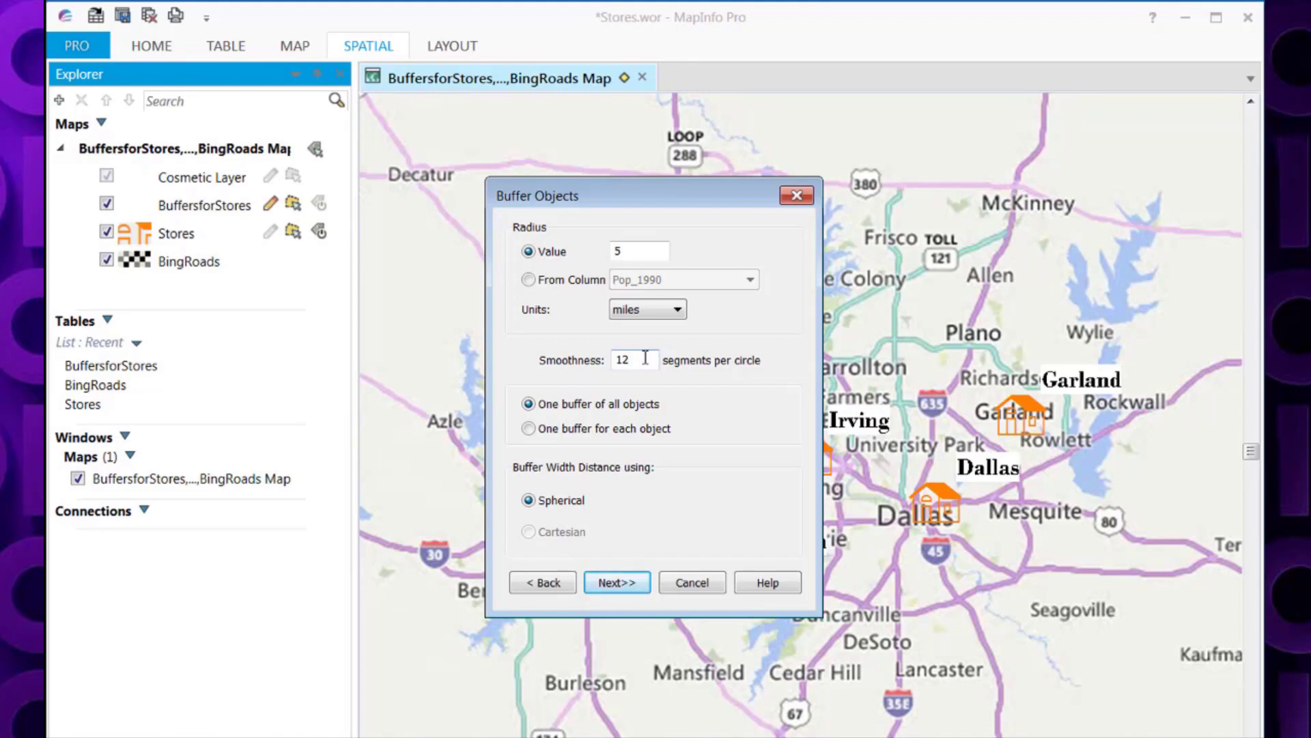
key(BackSpace)
key(BackSpace)
text(30)
click(530, 430)
click(618, 582)
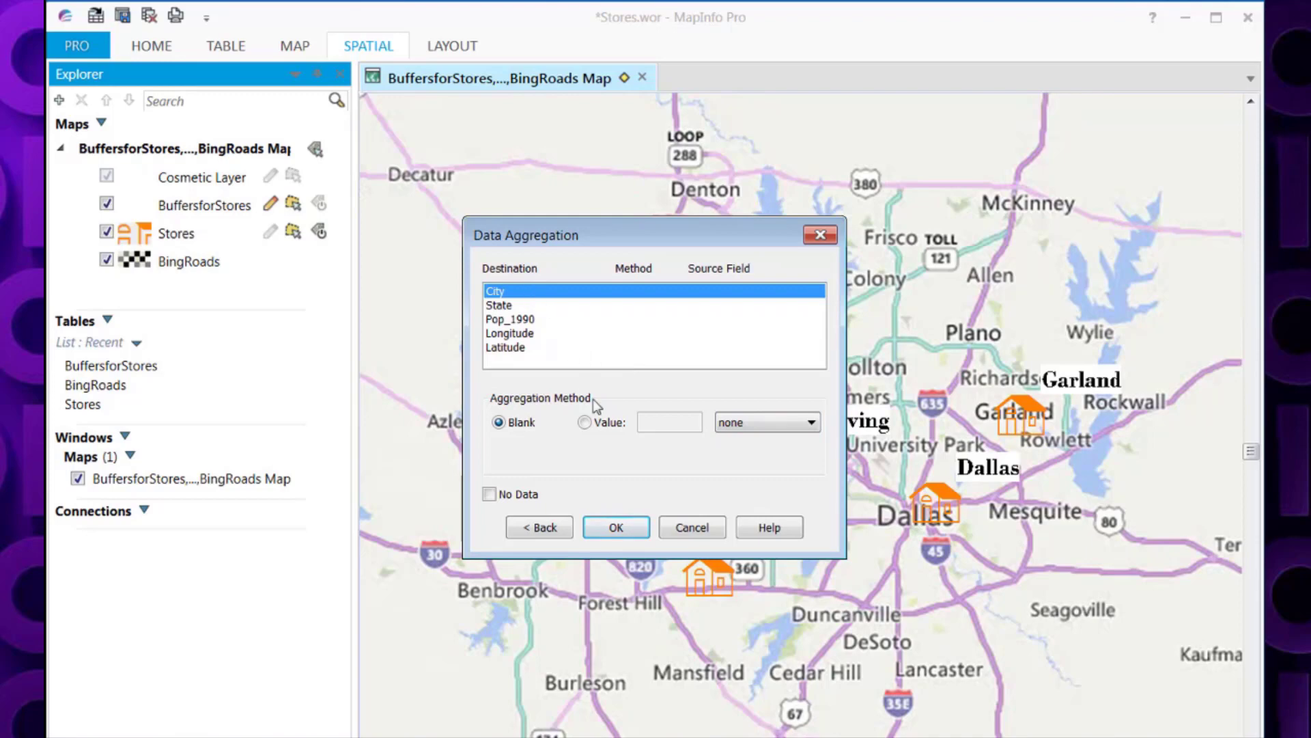
Aggregate the City and State fields by value from their matching source fields
click(585, 422)
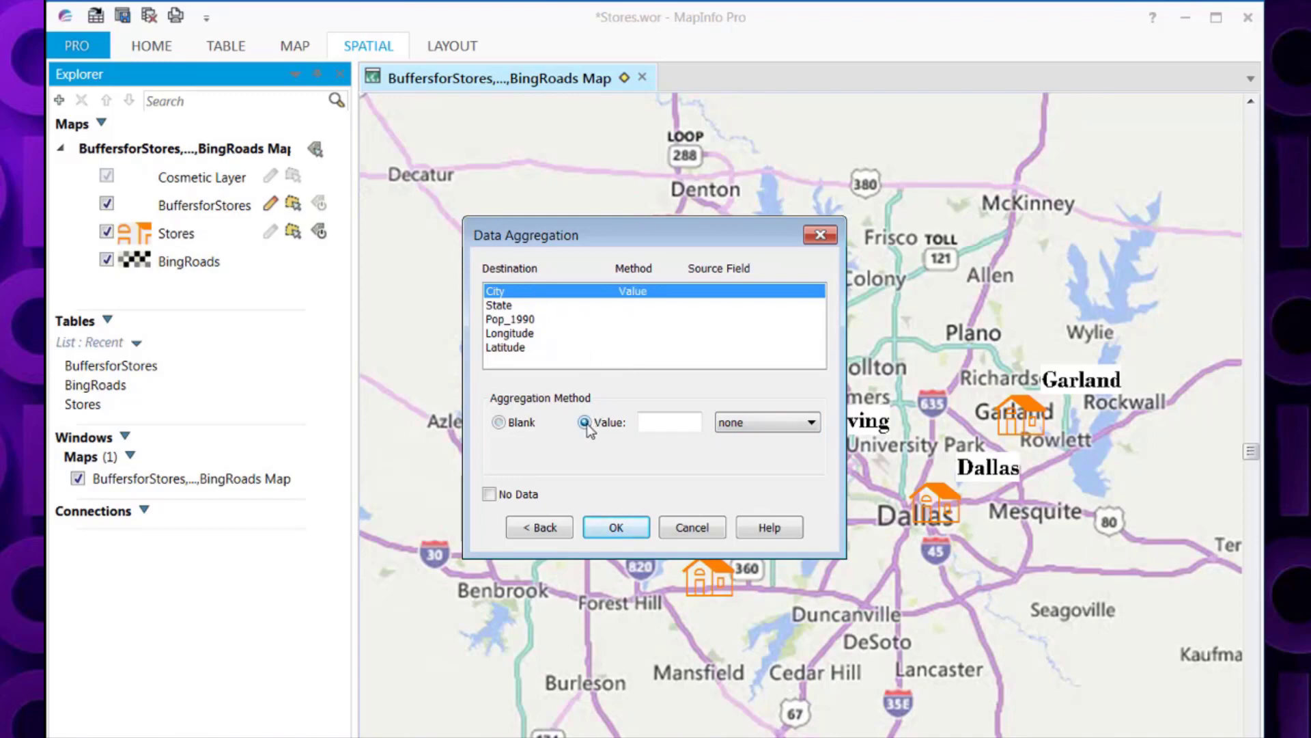
click(757, 421)
click(765, 443)
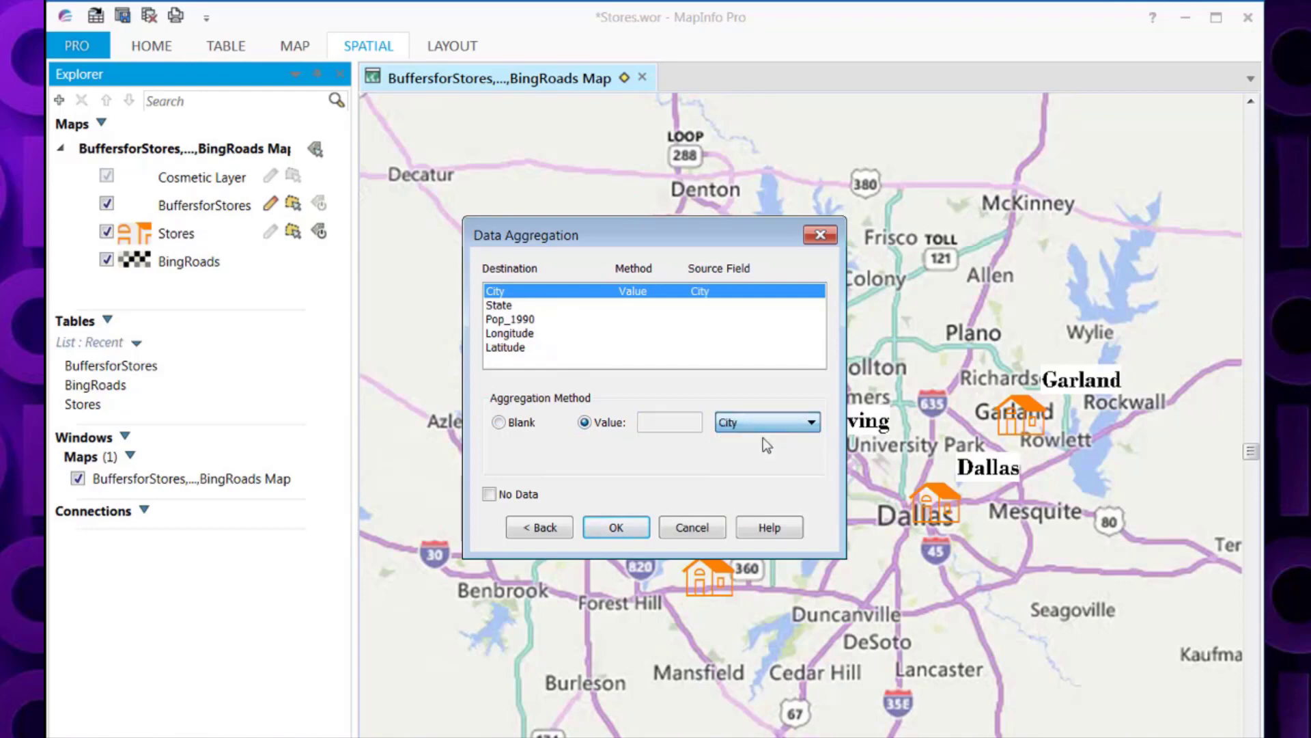
click(514, 304)
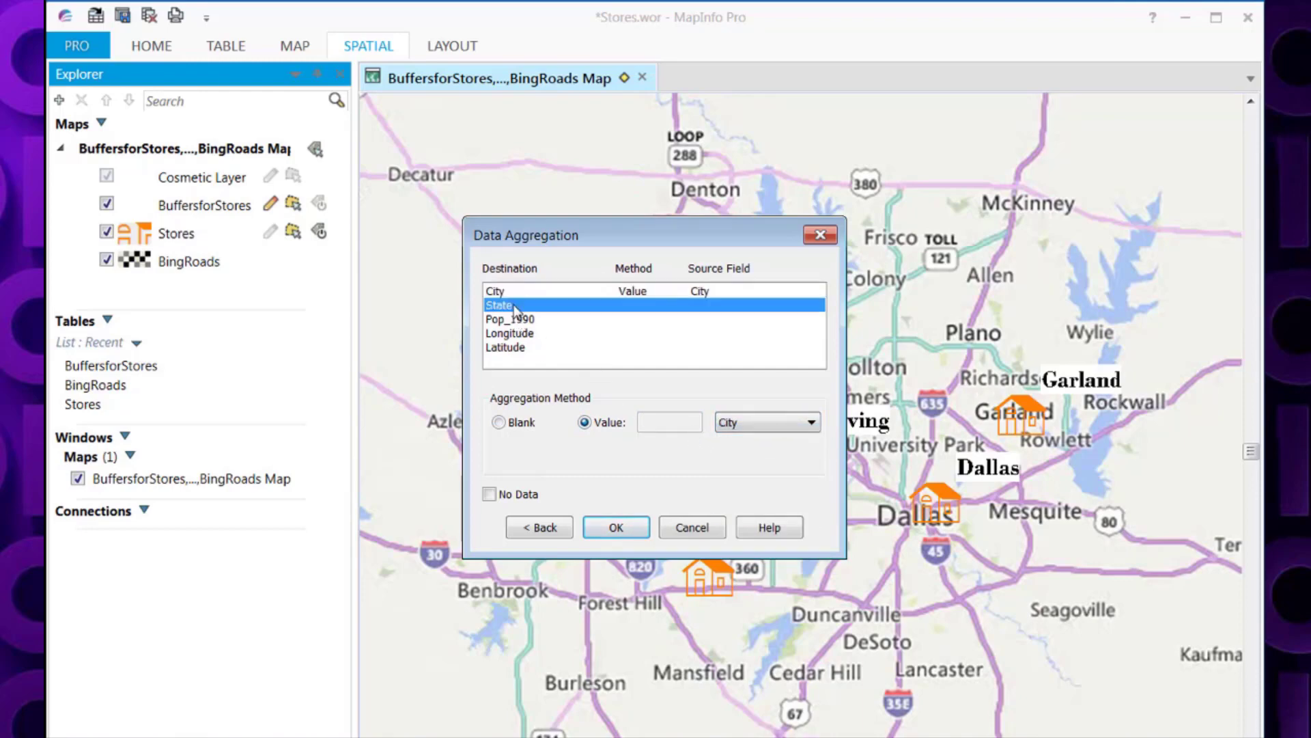
click(585, 422)
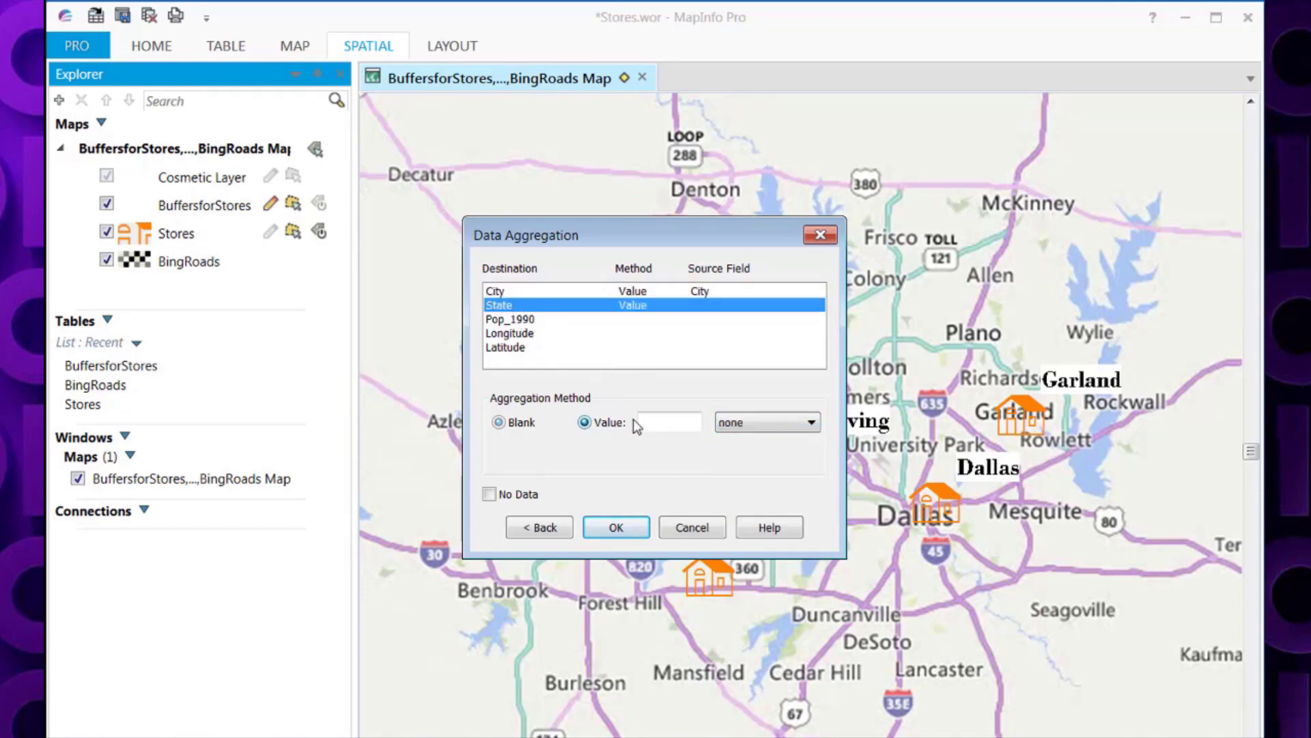
click(743, 425)
click(748, 455)
Take Pop_1990, Longitude and Latitude values from matching source fields, then generate the buffers
click(514, 319)
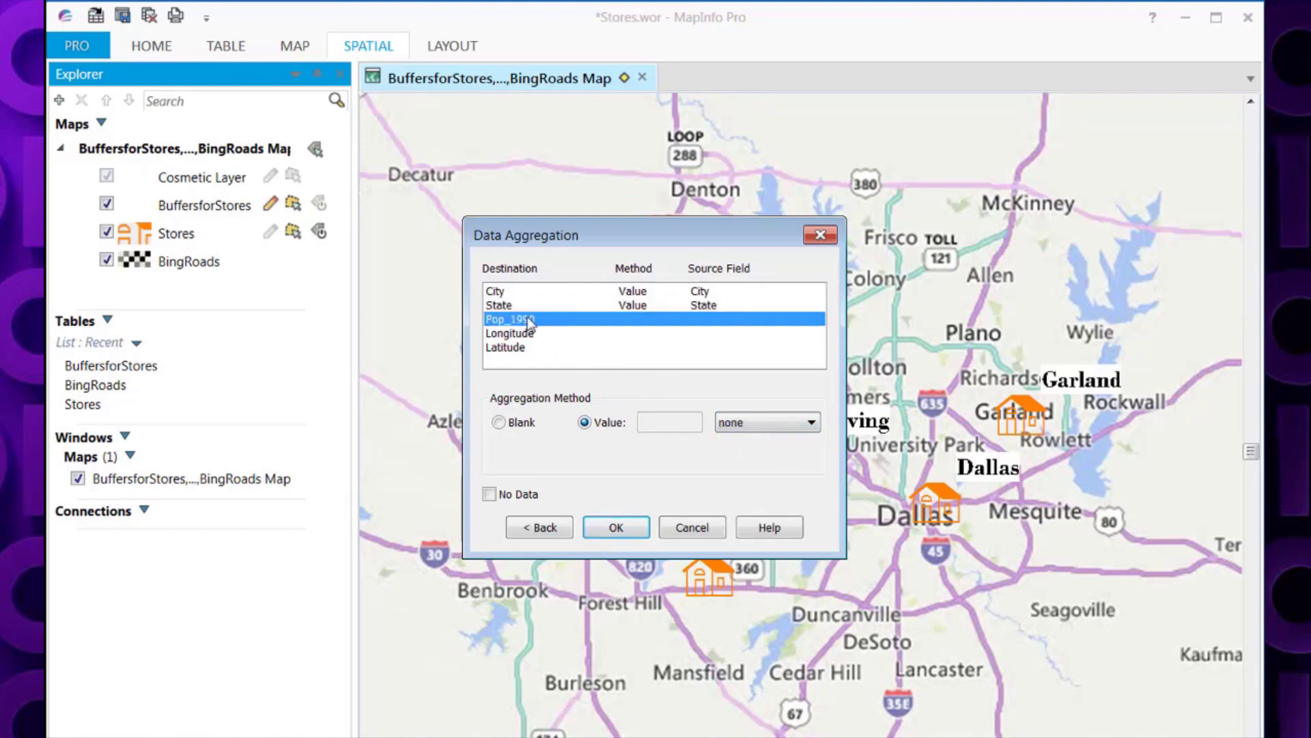
click(584, 422)
click(743, 423)
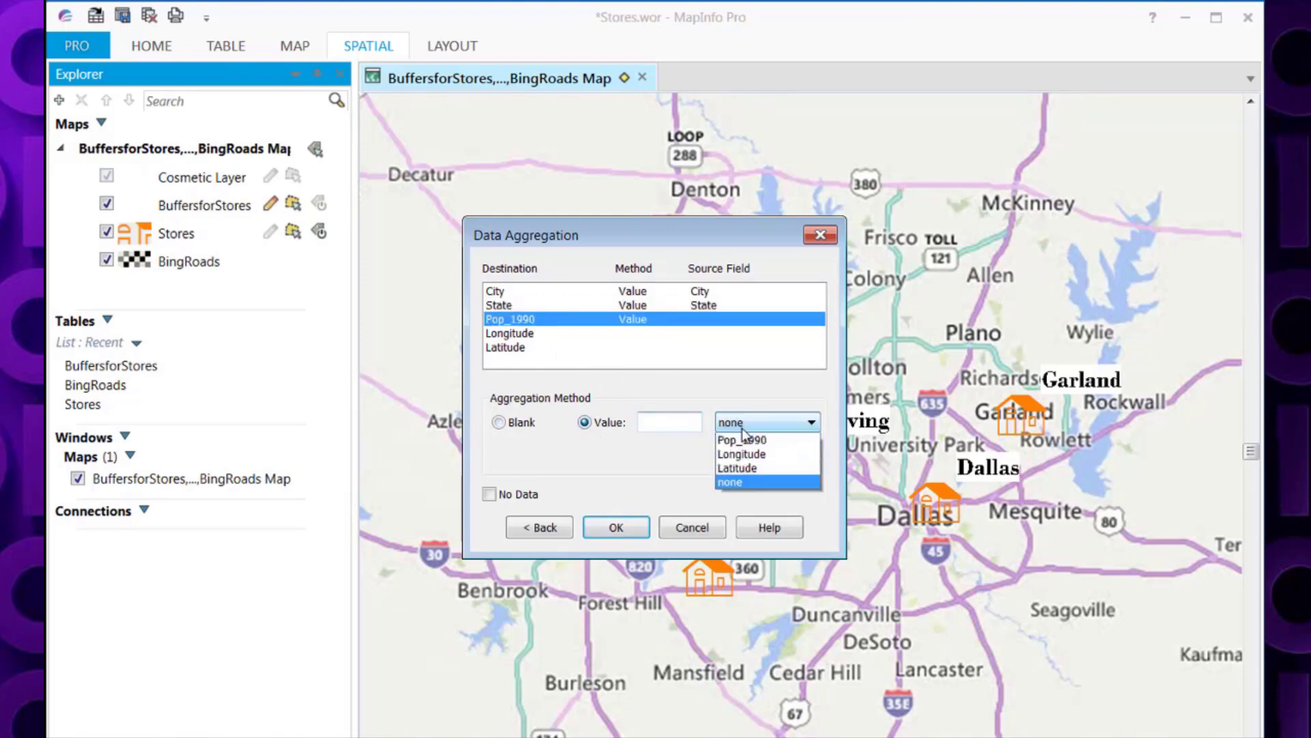
click(751, 464)
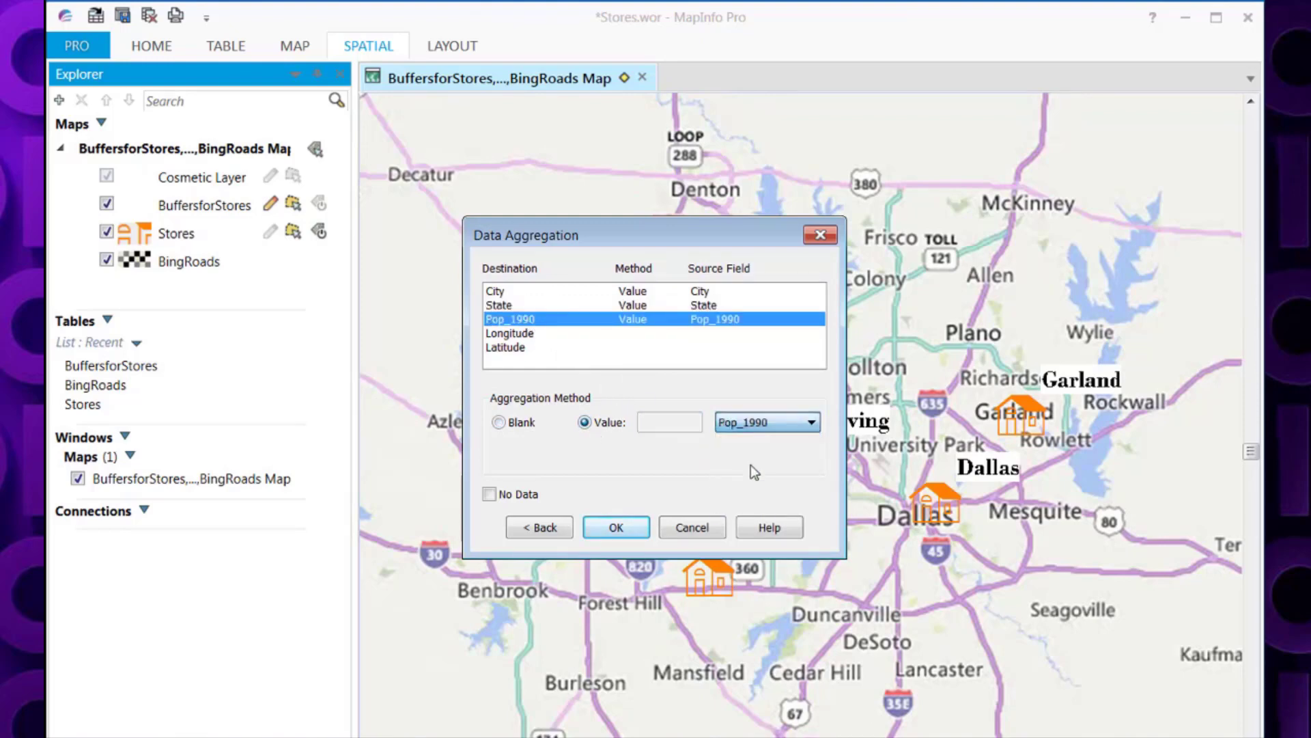
click(532, 333)
click(585, 422)
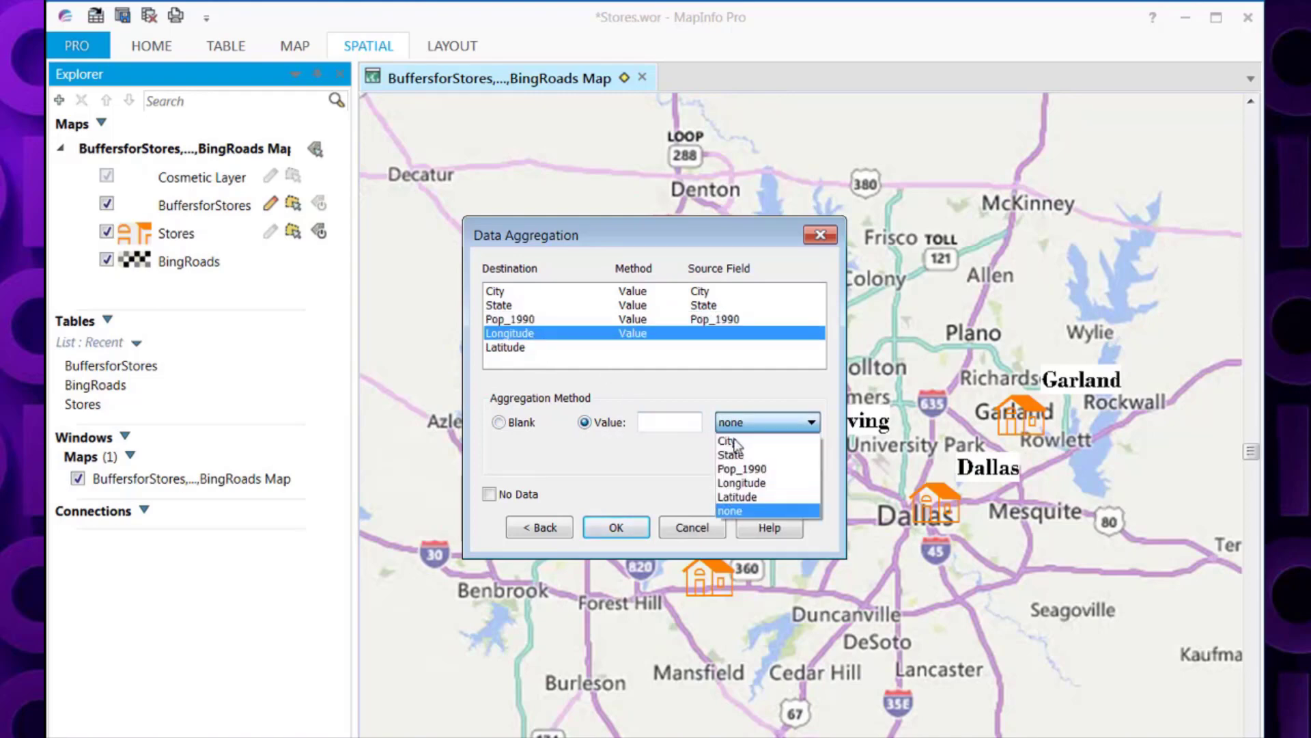
click(751, 483)
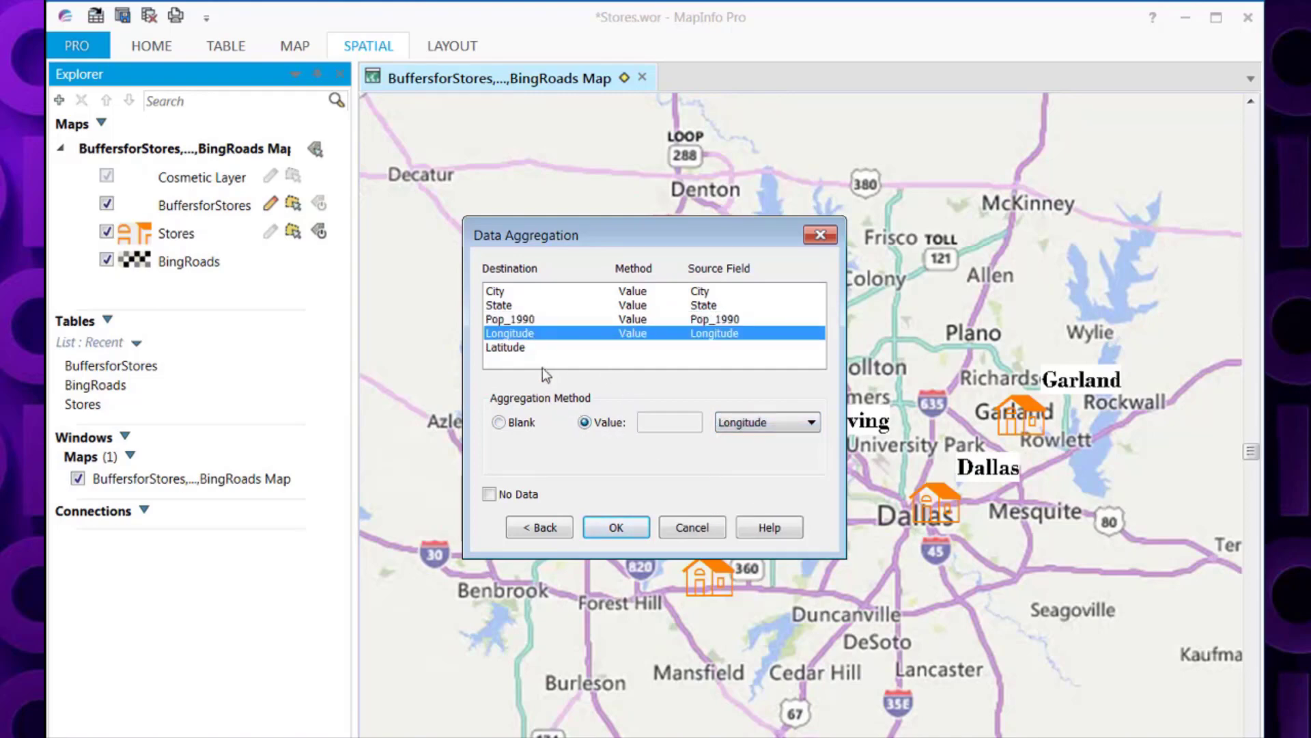
click(534, 343)
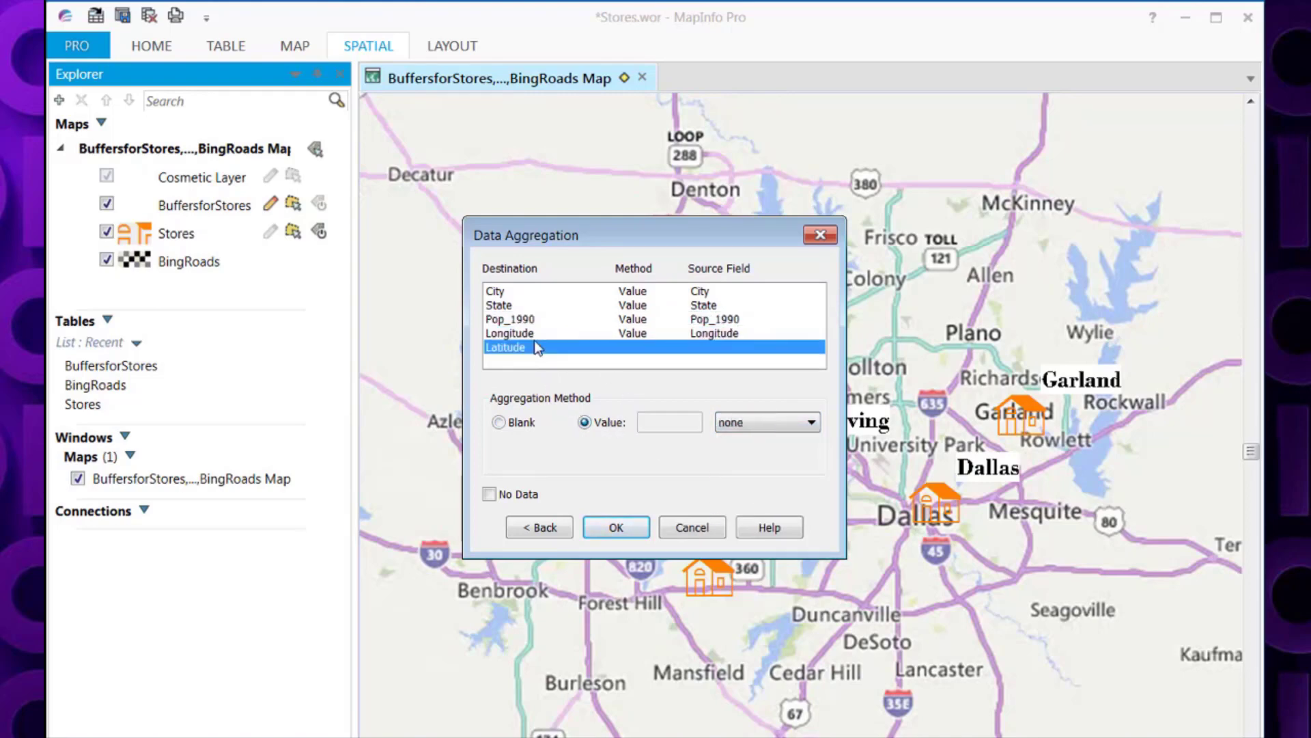
click(729, 428)
click(765, 493)
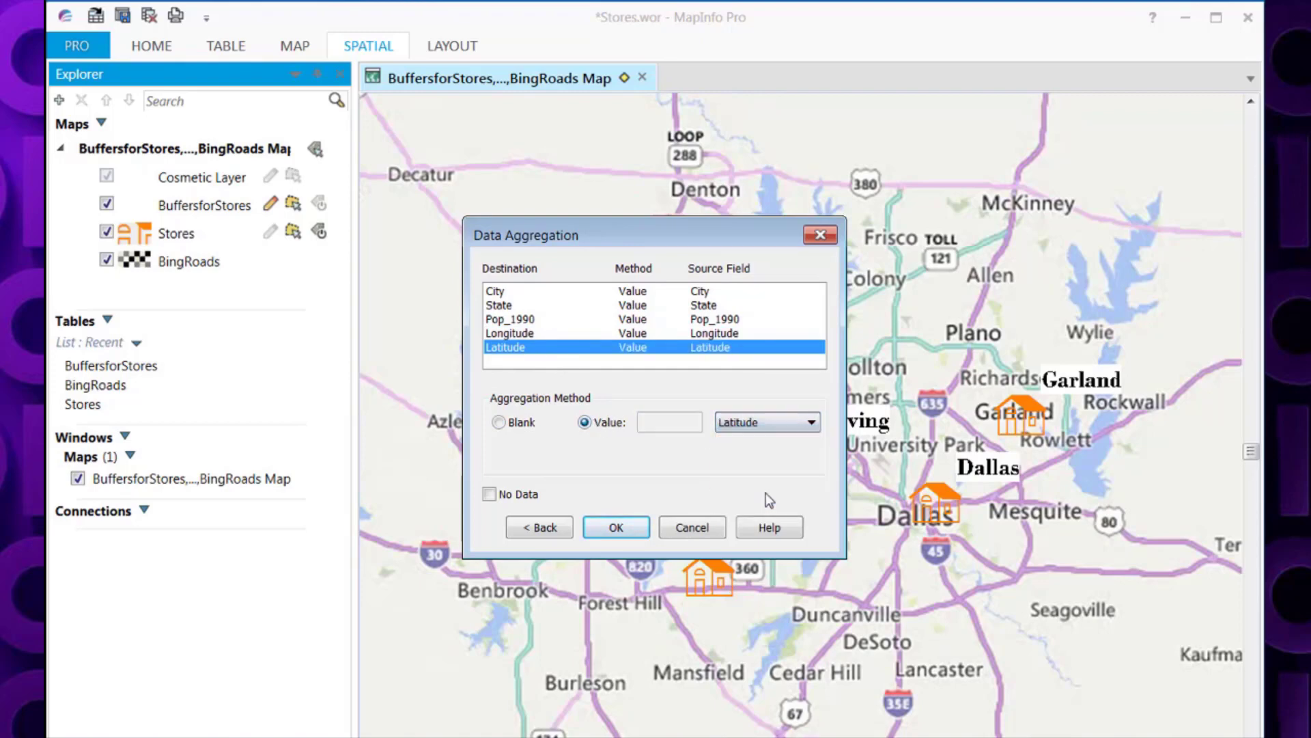
click(623, 529)
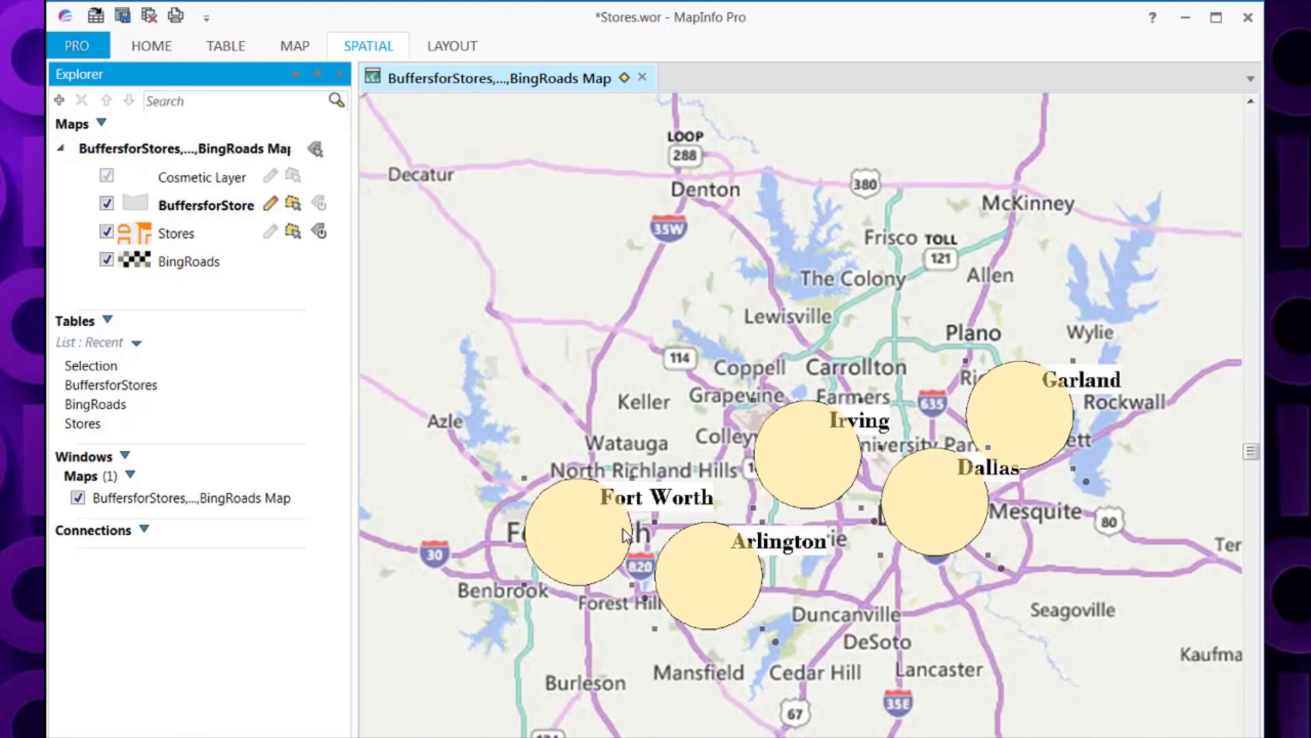
Bring up the Spatial ribbon to reach the Style tools
click(391, 47)
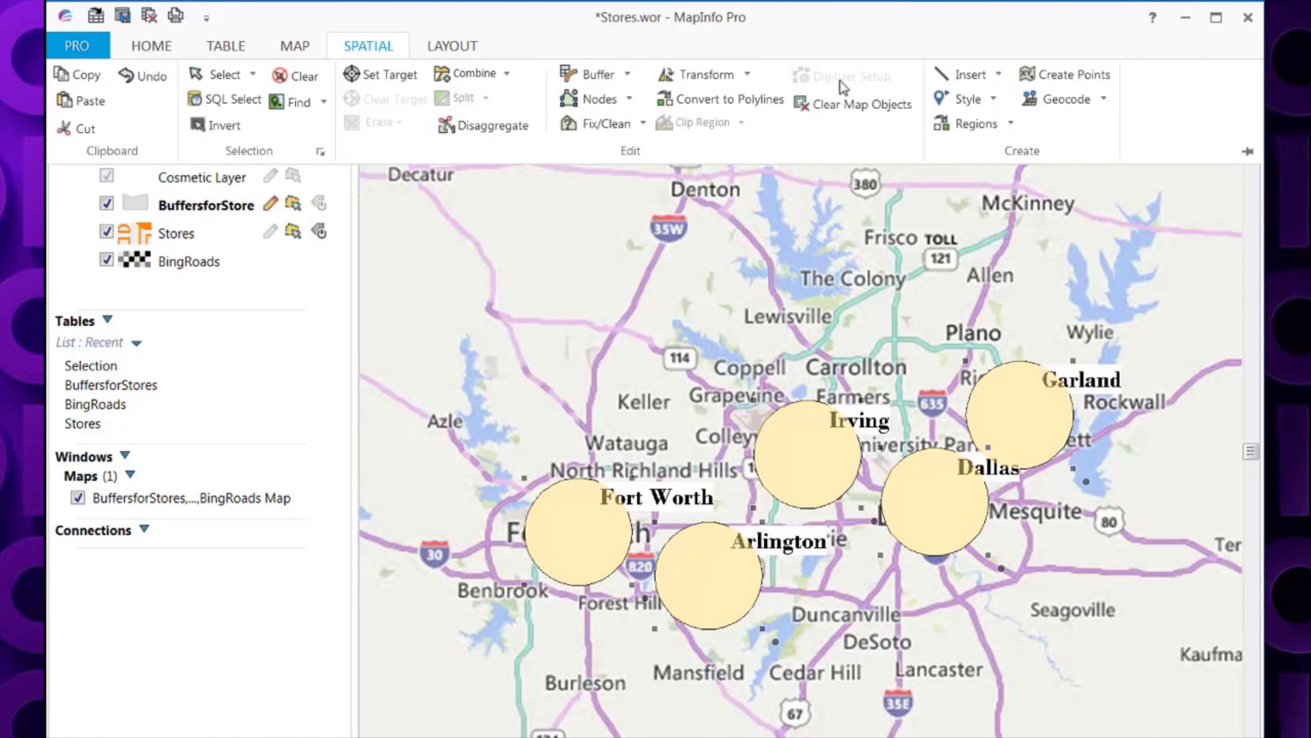
Change the buffer circles' Region Style fill pattern to None
click(994, 101)
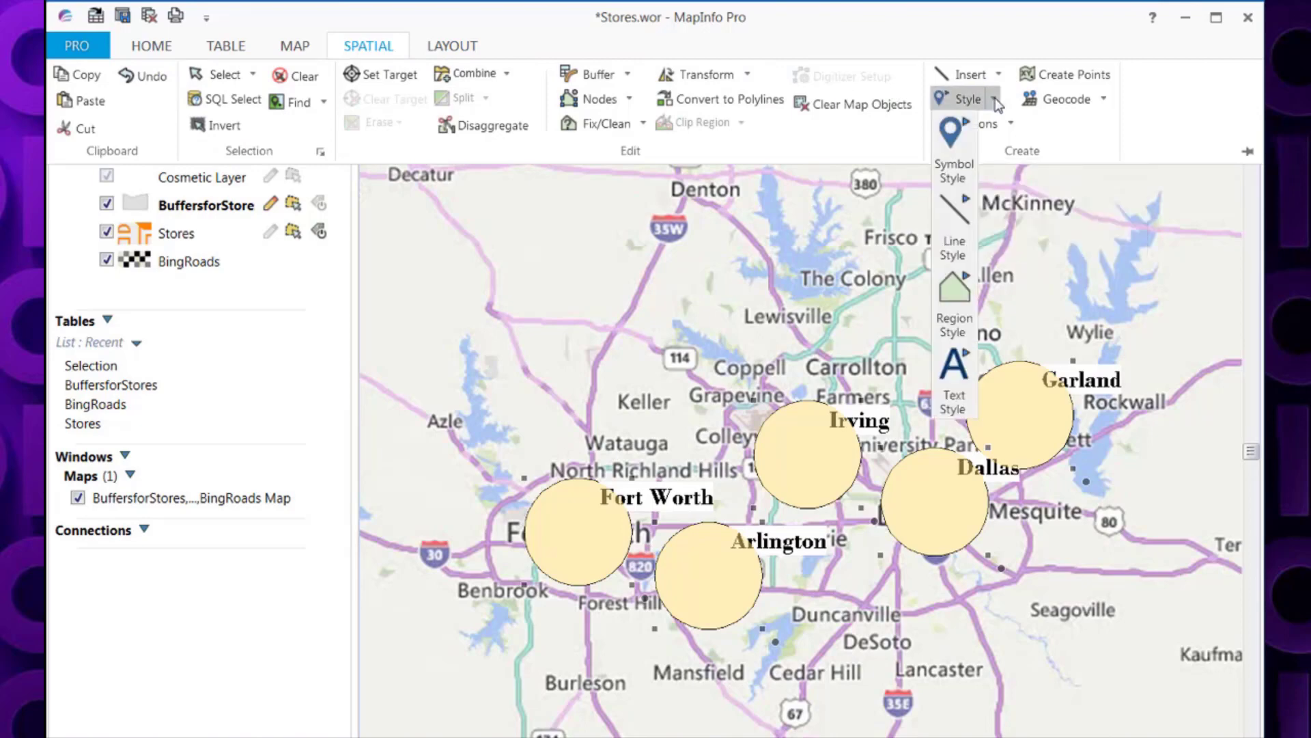
click(974, 305)
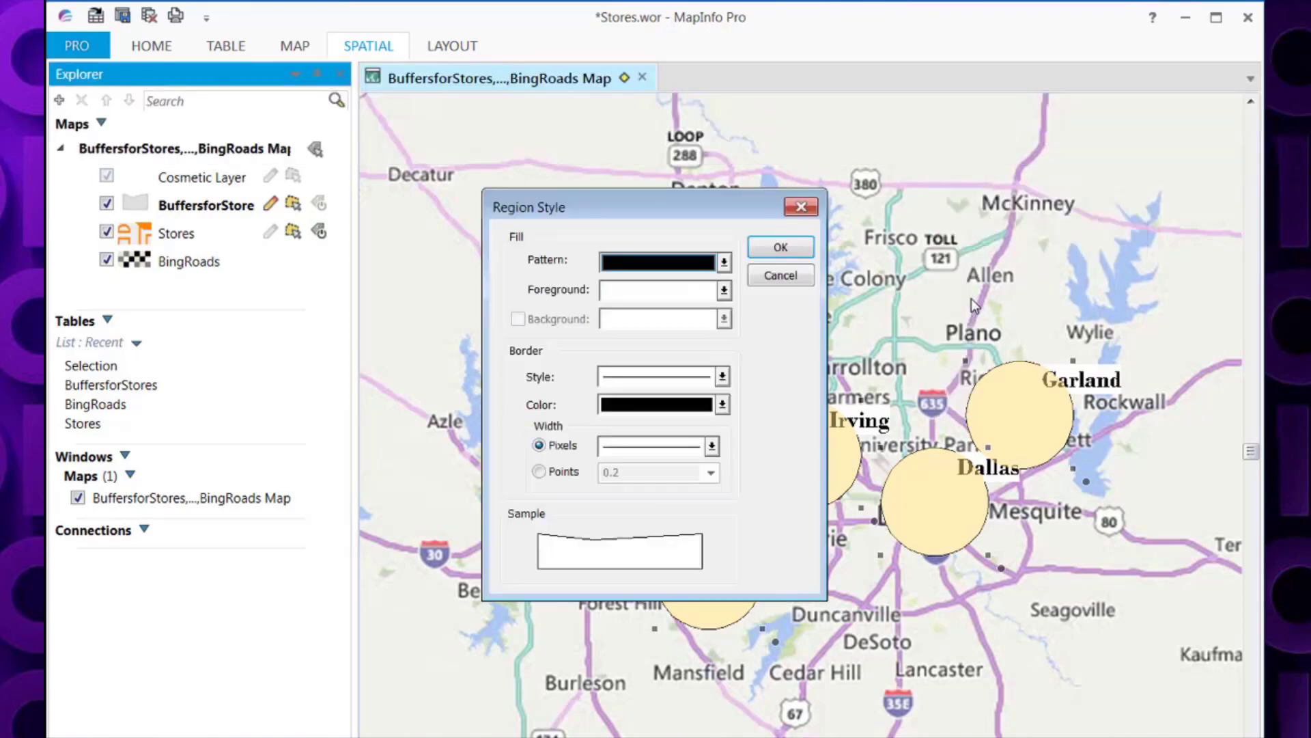
click(725, 263)
click(681, 337)
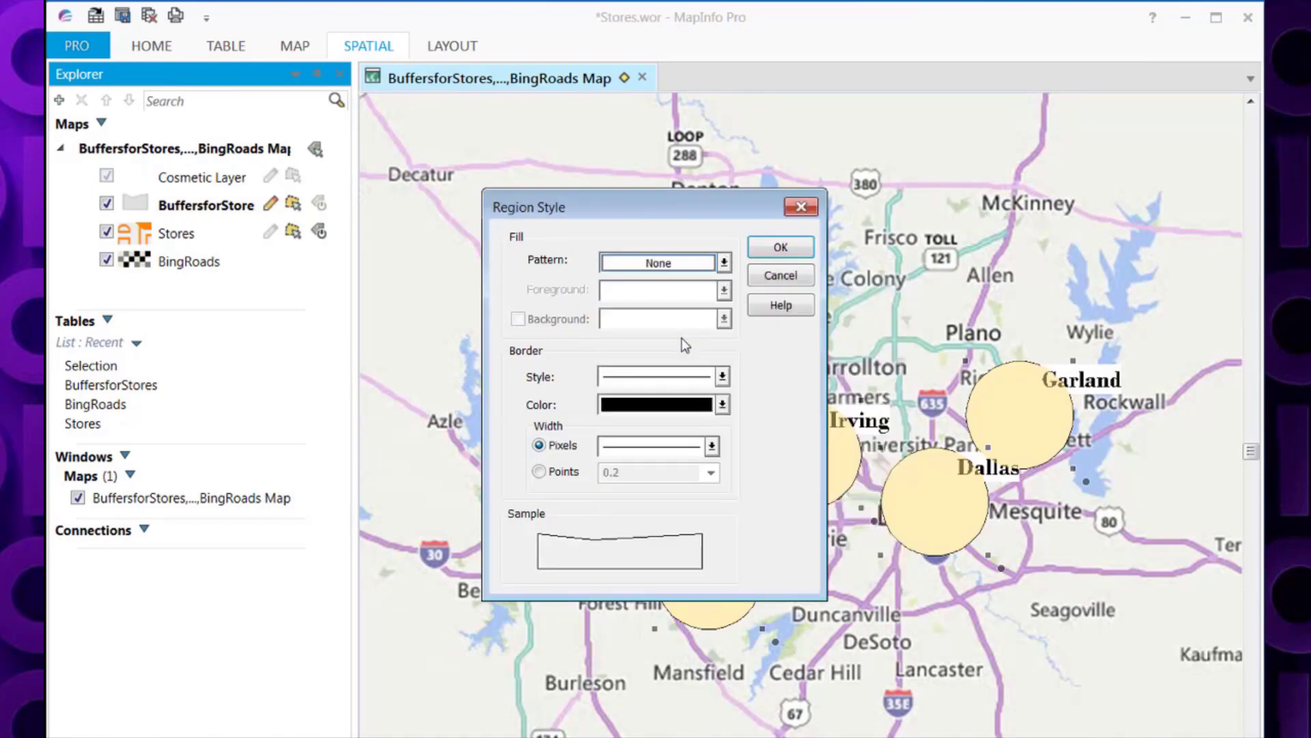
click(770, 254)
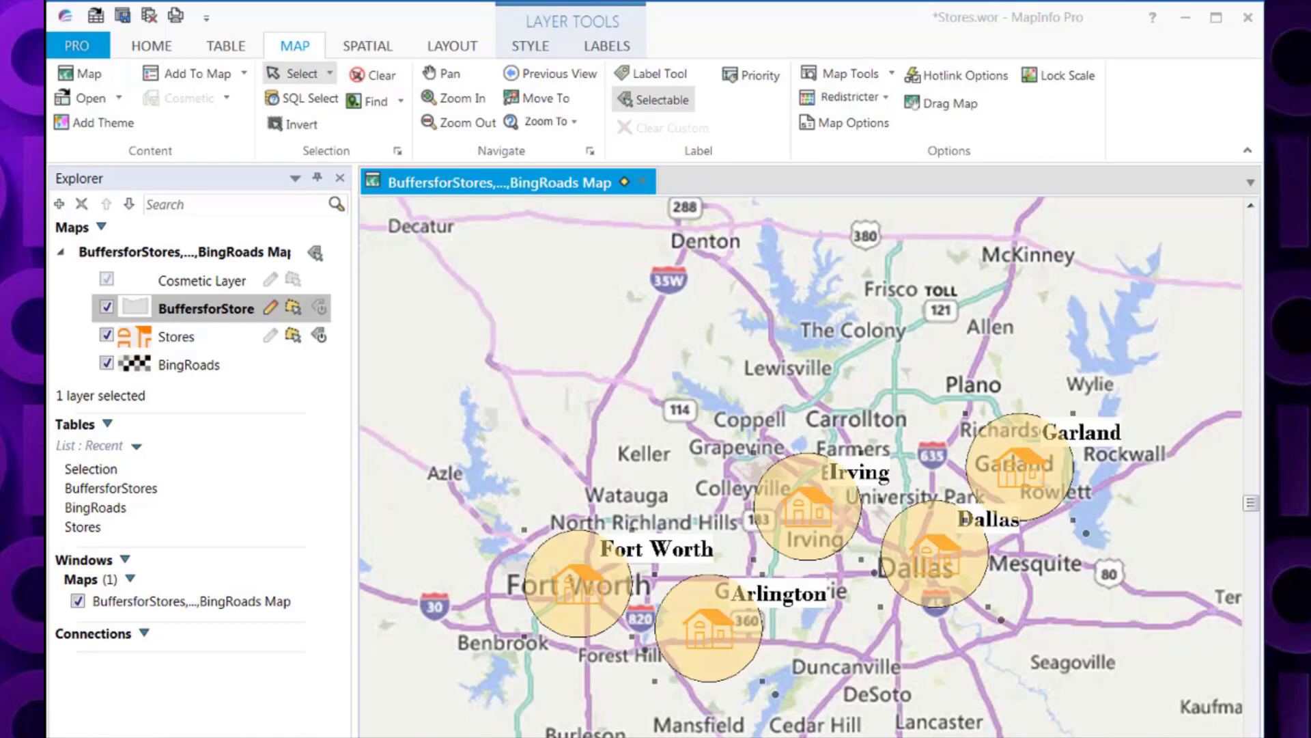
Clear the map selection so the buffers show as plain outlines
click(393, 80)
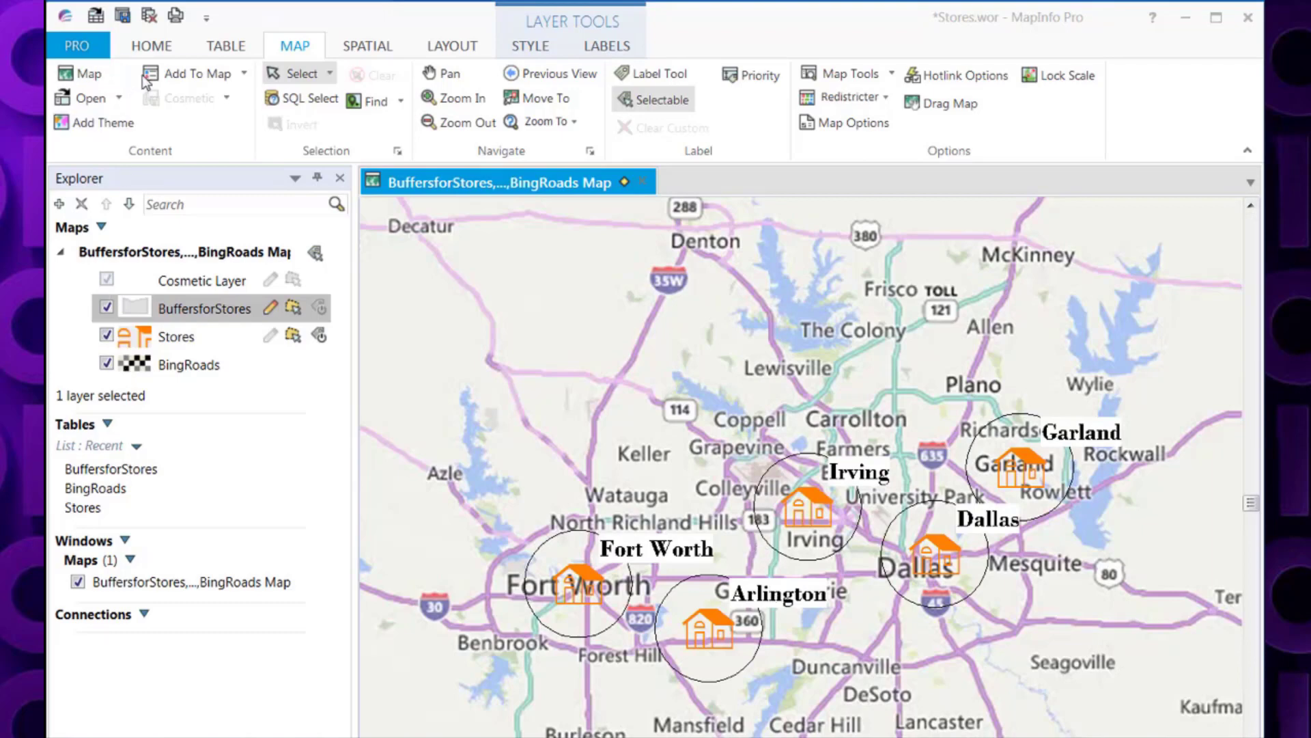
Save the BuffersforStores table with its outline-only buffer circles
click(153, 48)
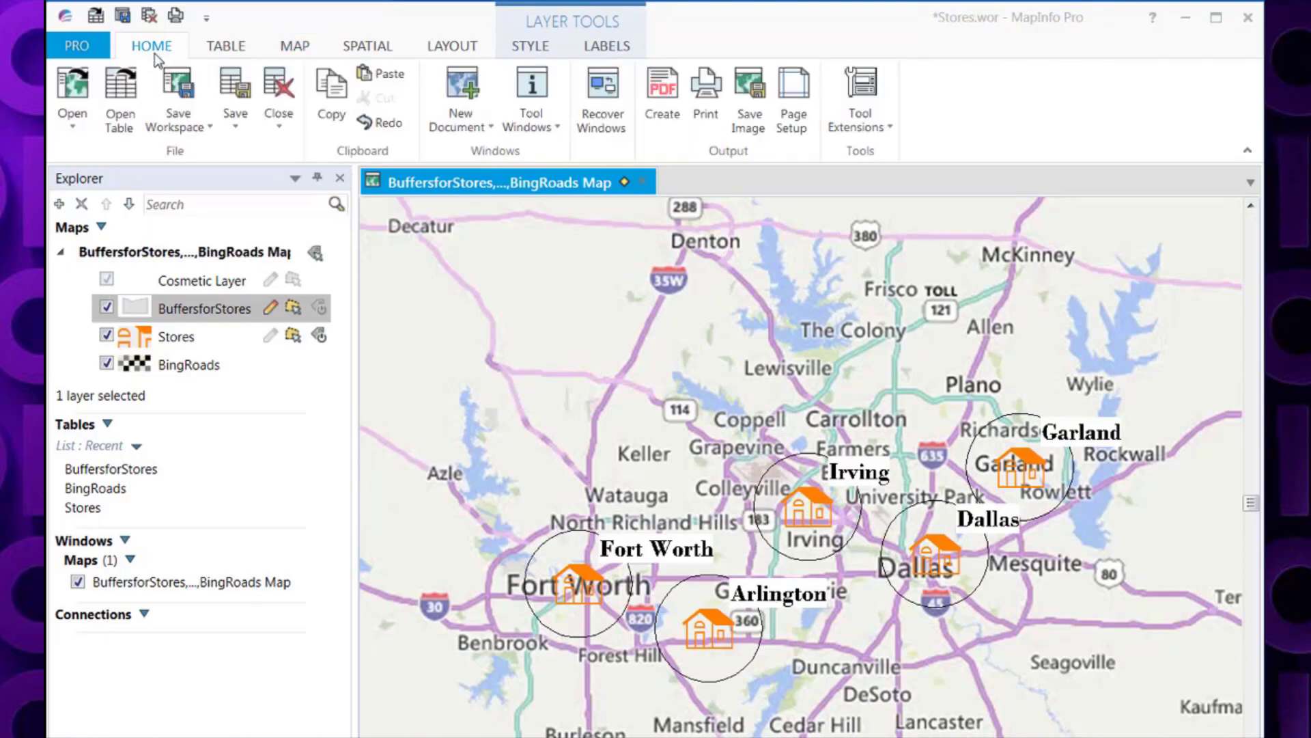
click(224, 116)
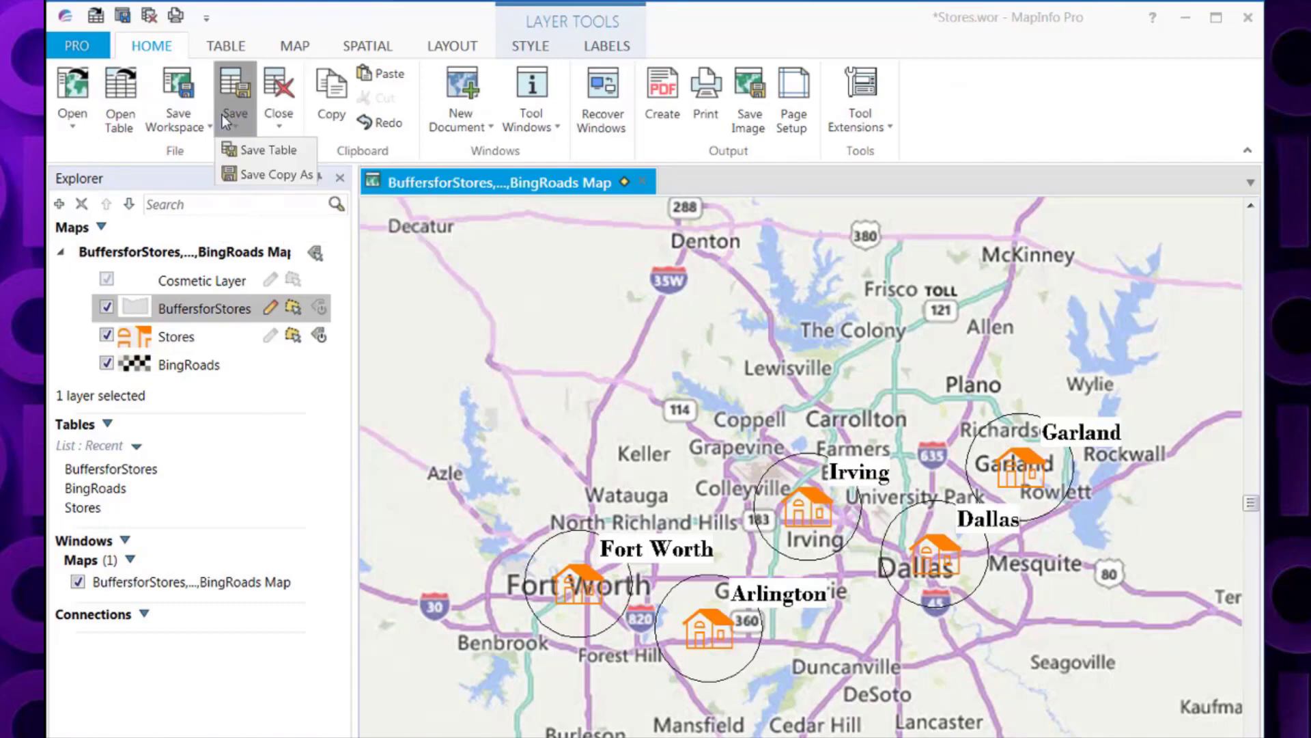
click(268, 150)
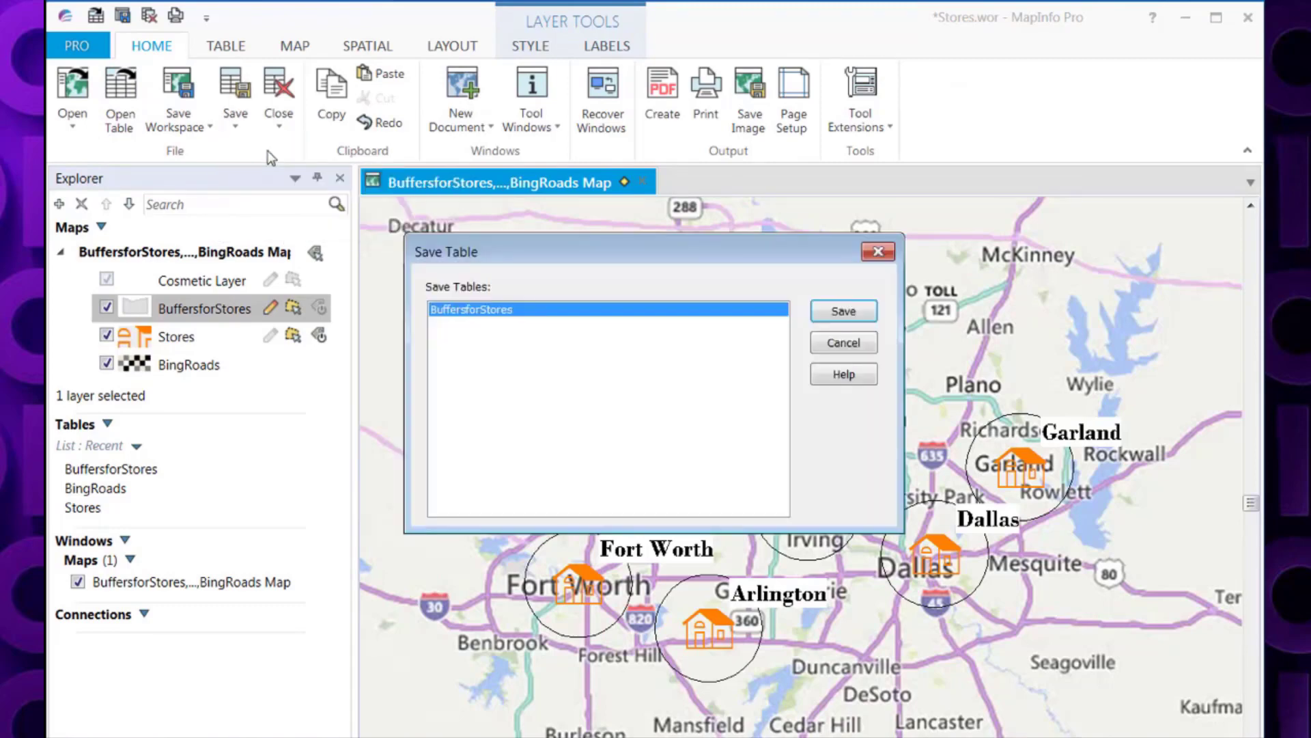
click(835, 313)
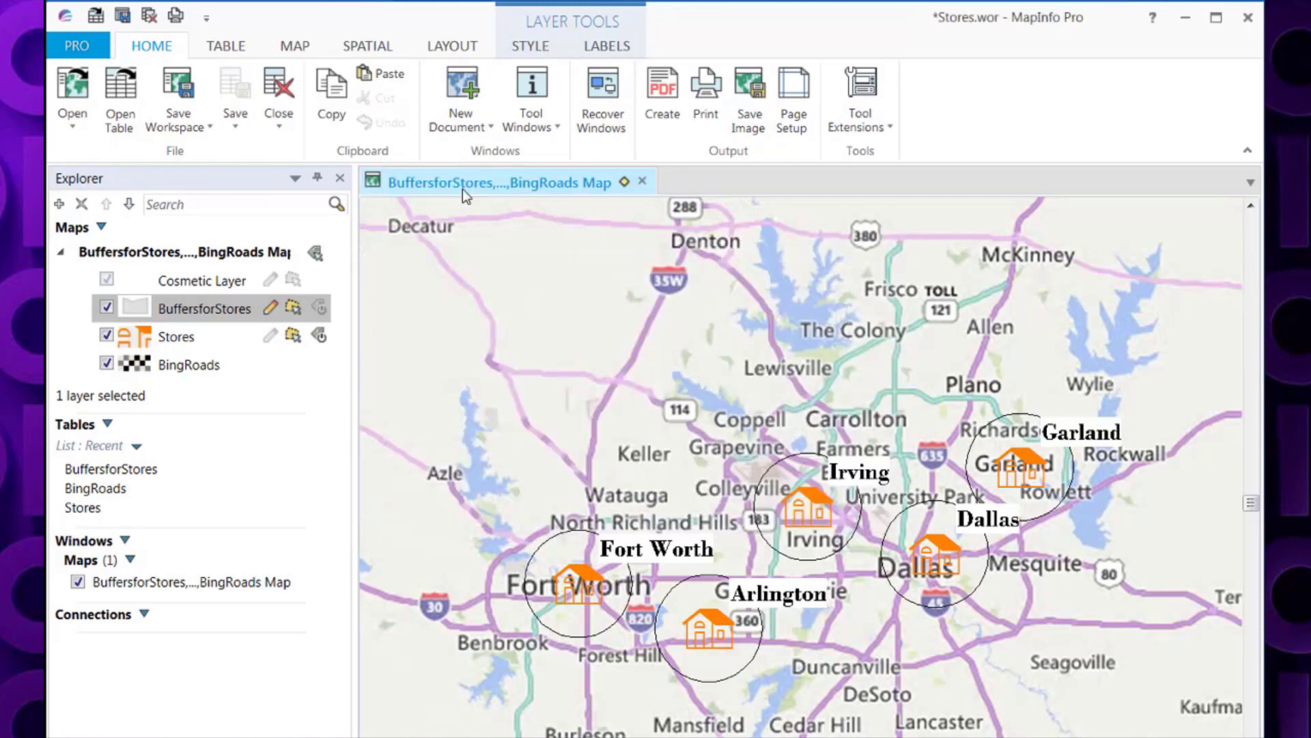
click(295, 46)
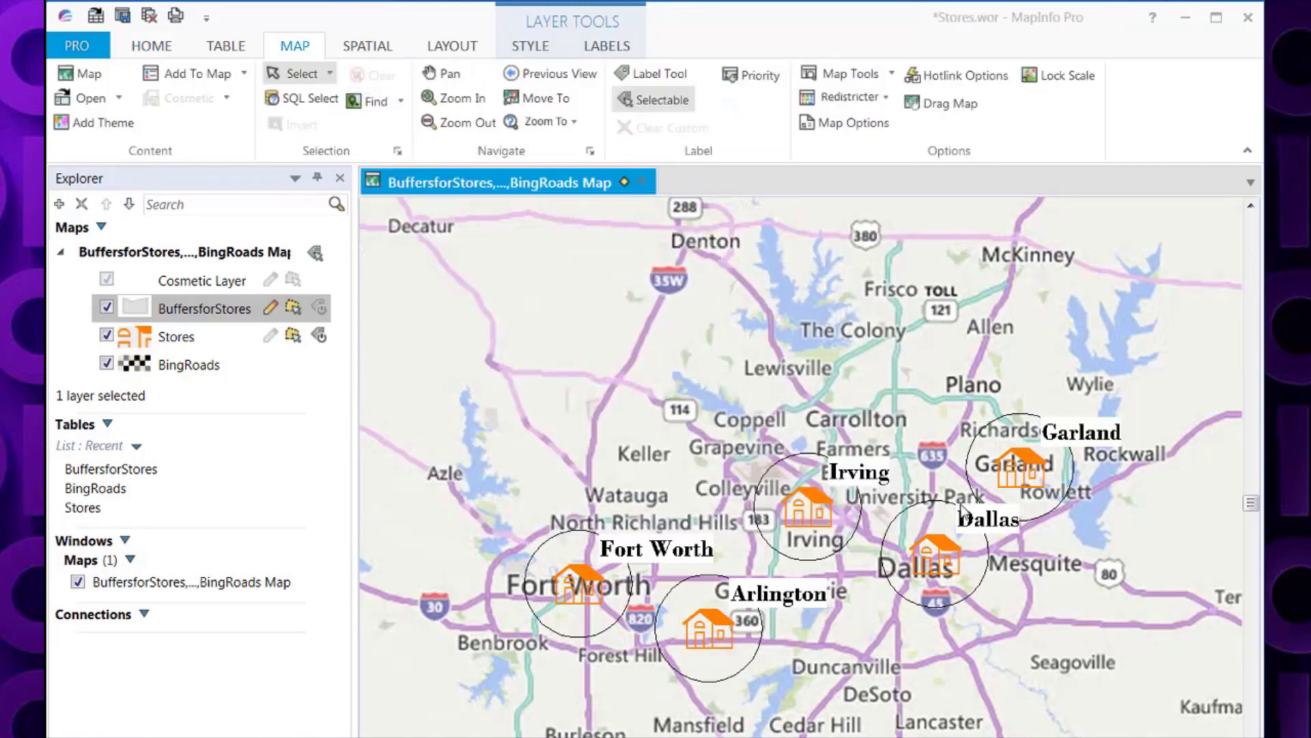